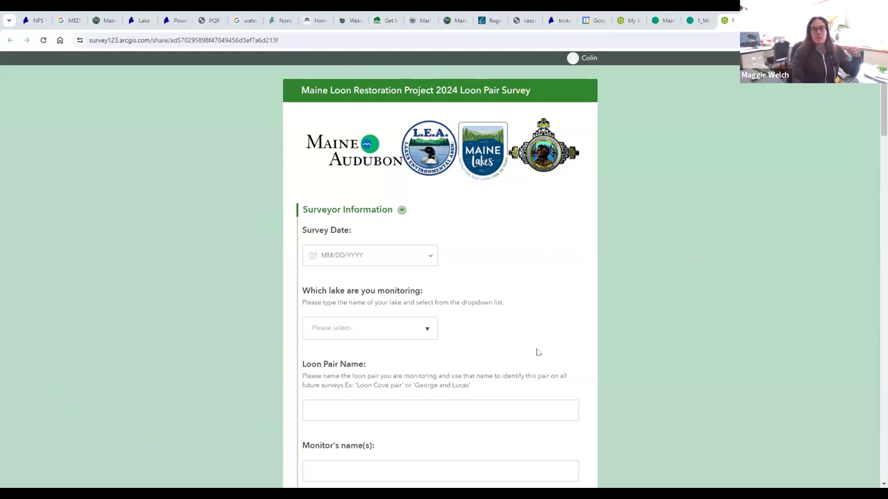
# Step: Review the Surveyor Information fields and the Adult Loon Sighting questions of the loon pair survey
pyautogui.scroll(-1, 542, 324)
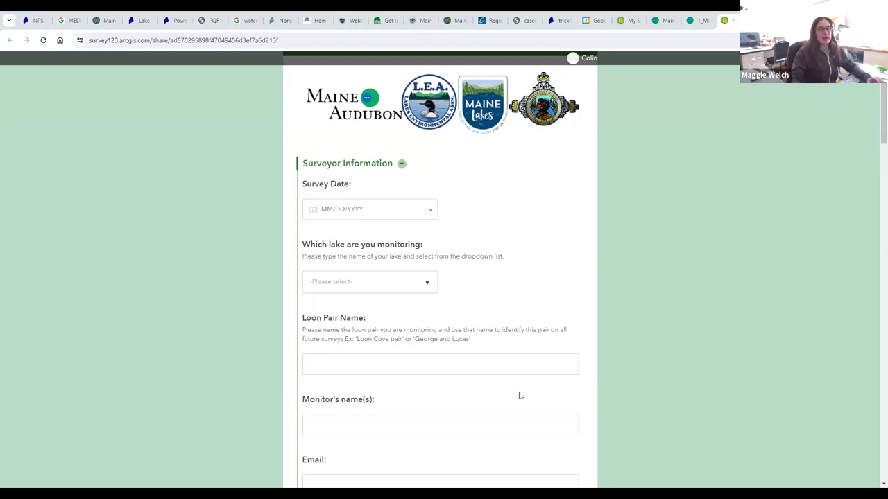
pyautogui.scroll(-4, 530, 223)
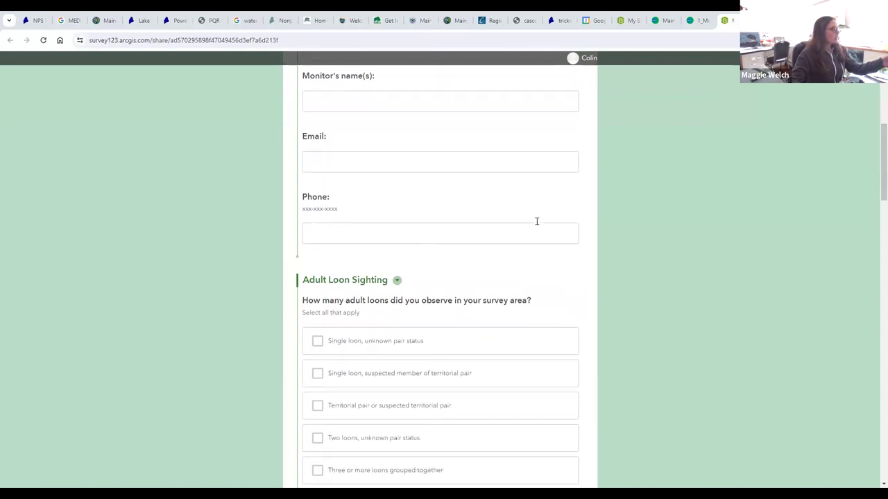
pyautogui.scroll(2, 536, 221)
pyautogui.scroll(1, 536, 223)
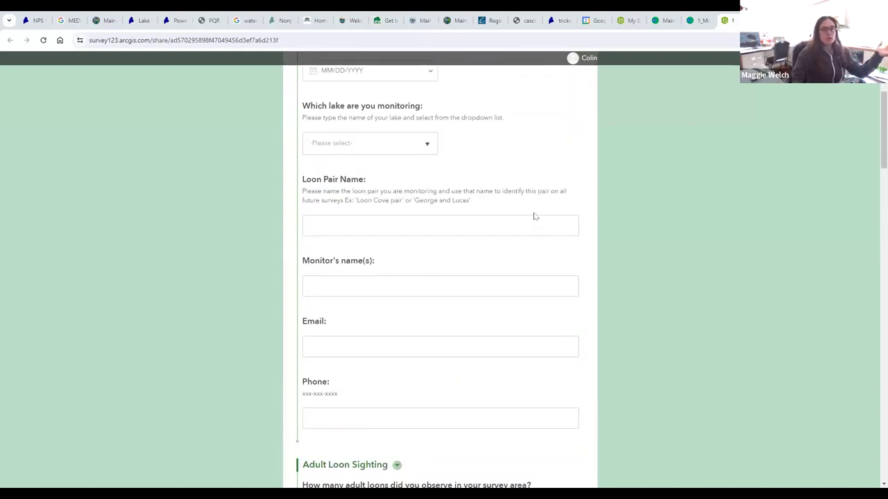
pyautogui.scroll(-1, 534, 215)
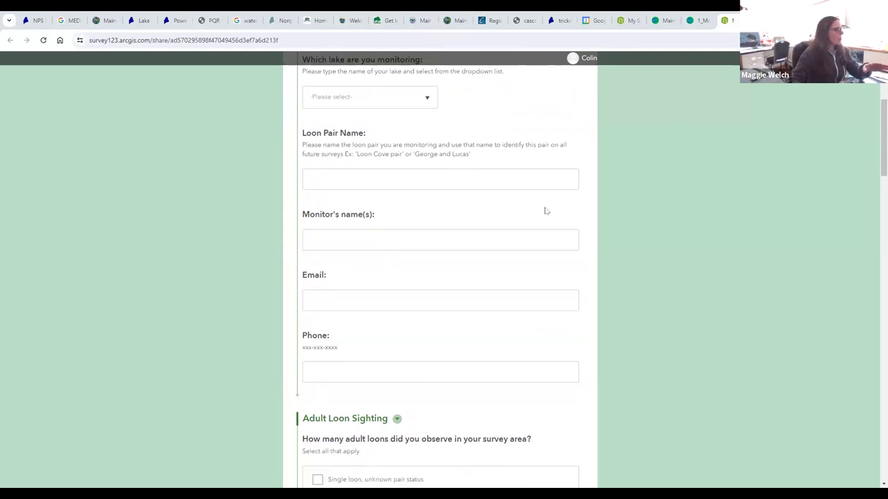
pyautogui.scroll(-1, 545, 210)
pyautogui.scroll(-3, 548, 207)
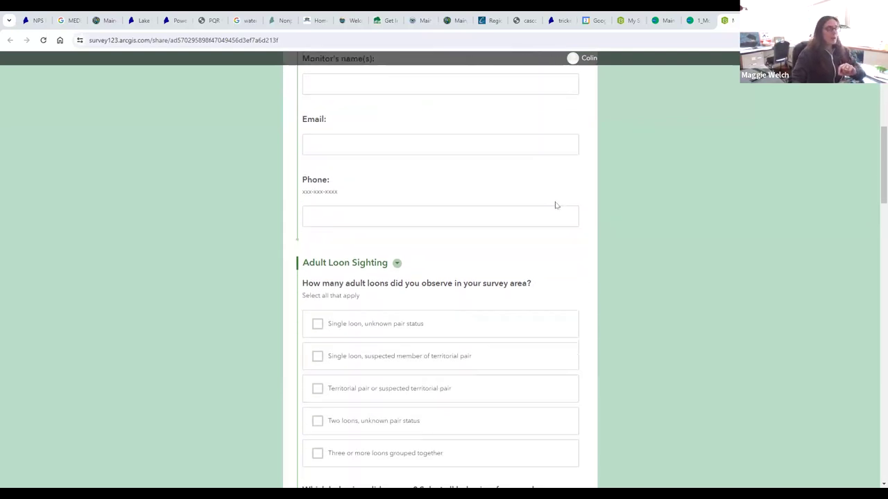
pyautogui.scroll(-2, 566, 202)
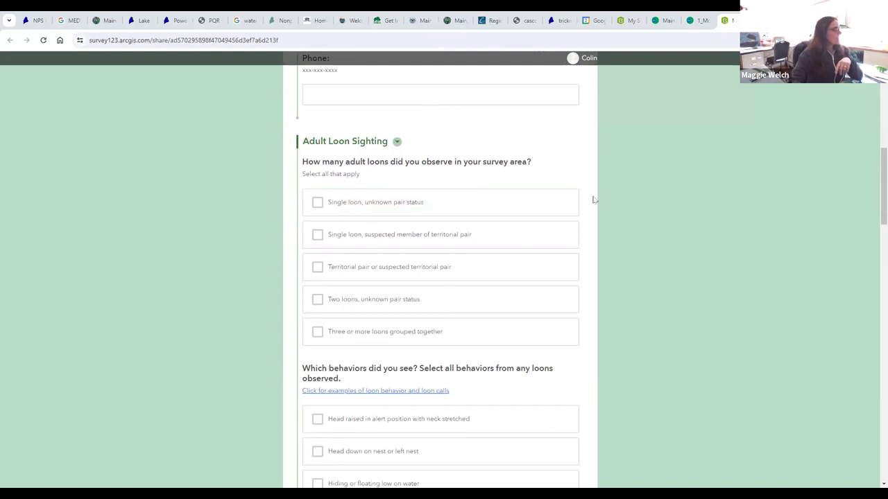
pyautogui.scroll(-1, 623, 218)
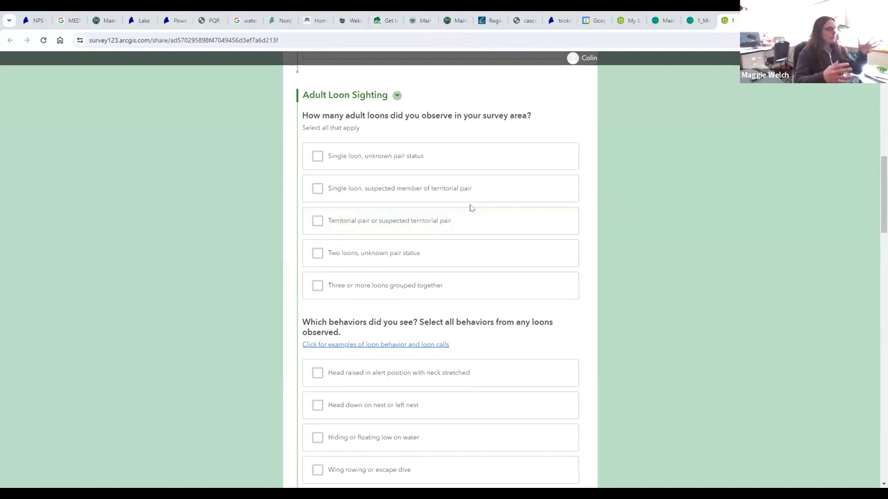
# Step: Mark both single-loon options, the territorial pair option and "Two loons, unknown pair status" as adult loons observed
pyautogui.click(318, 158)
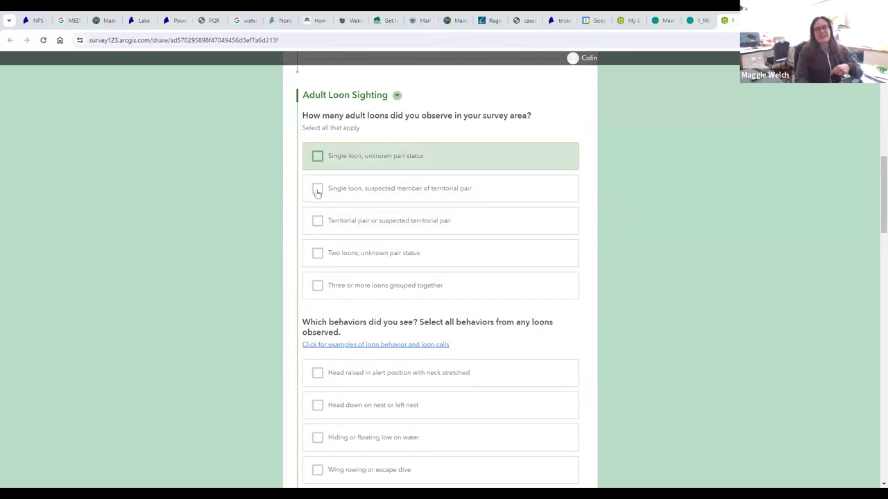
pyautogui.click(316, 189)
pyautogui.click(316, 221)
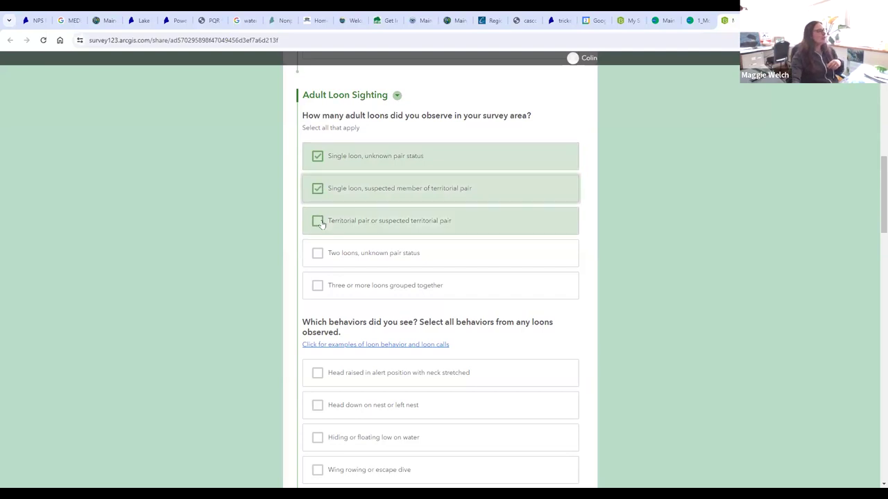
pyautogui.click(318, 251)
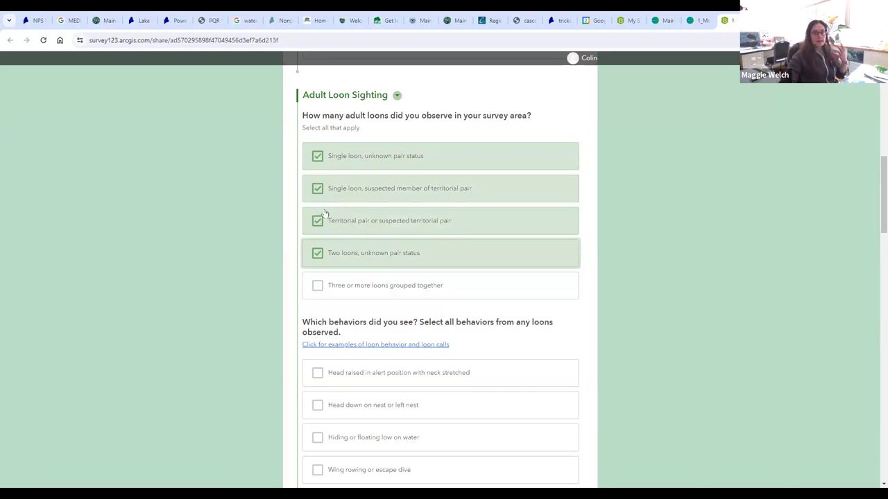
# Step: Answer the Chick Observations question with 1 chick observed with the territorial pair
pyautogui.scroll(-1, 326, 212)
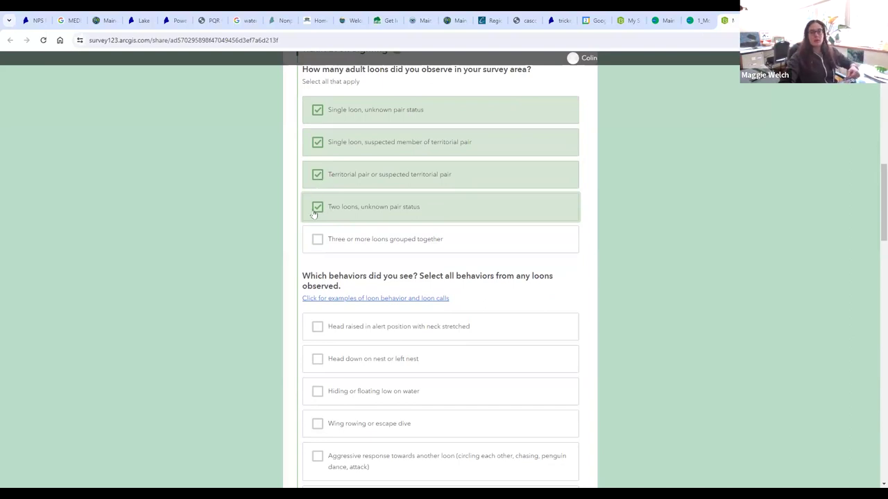
pyautogui.scroll(-1, 361, 211)
pyautogui.scroll(-1, 361, 211)
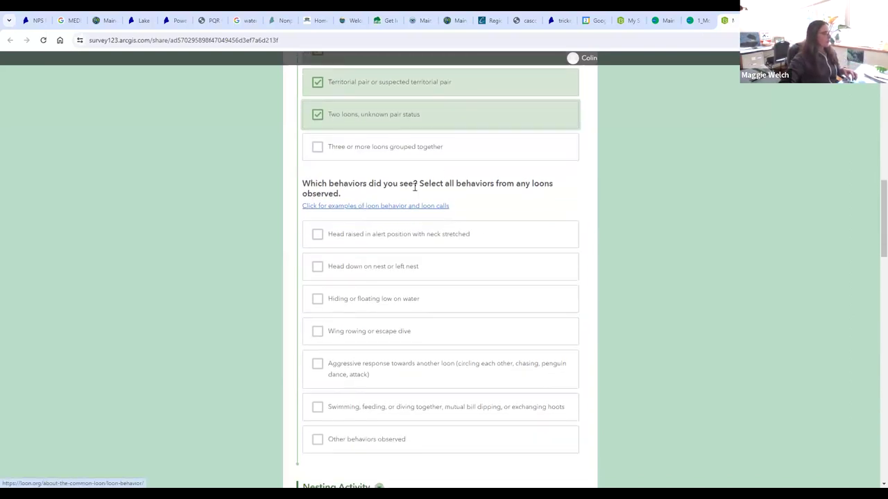
pyautogui.scroll(-4, 435, 203)
pyautogui.scroll(-10, 435, 202)
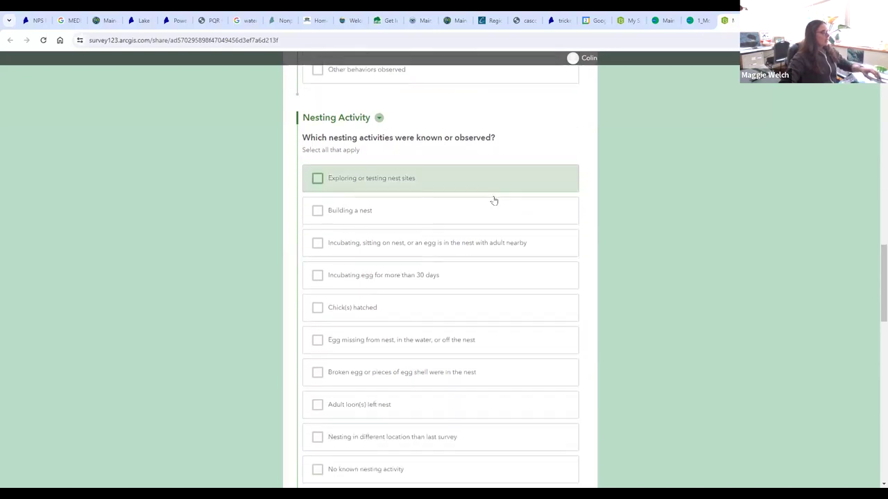
pyautogui.scroll(-2, 496, 200)
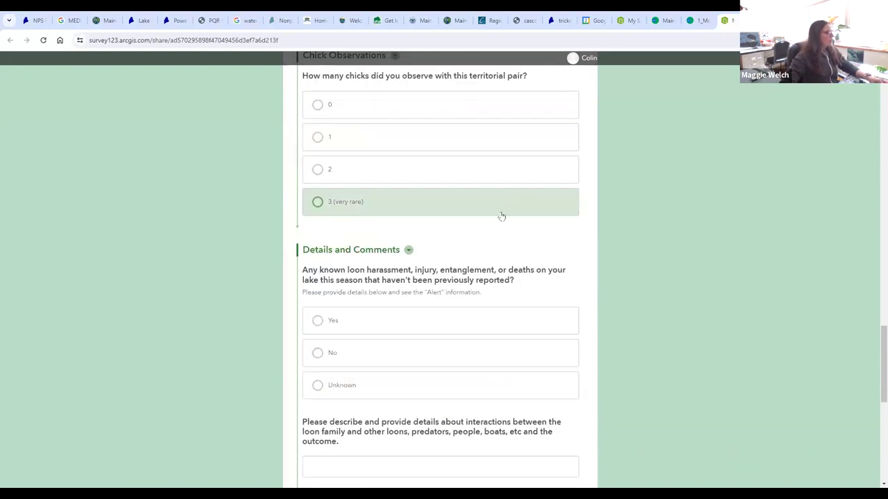
pyautogui.scroll(2, 502, 214)
pyautogui.click(317, 229)
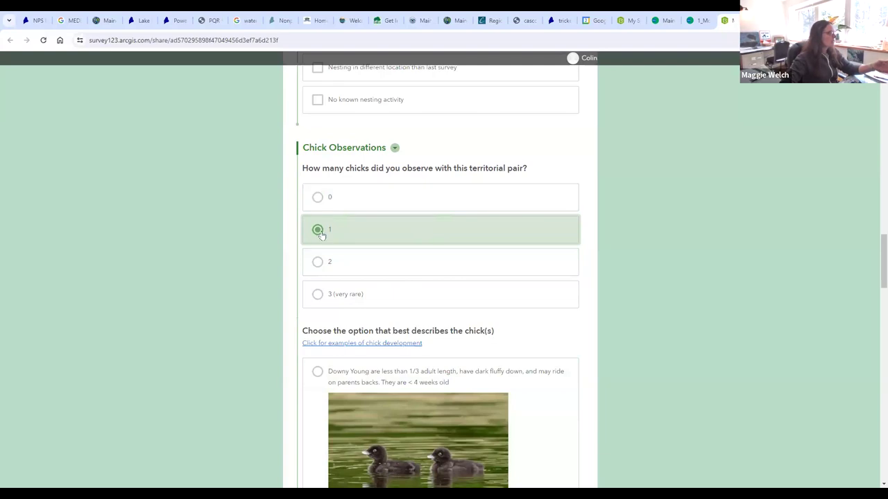
pyautogui.click(317, 198)
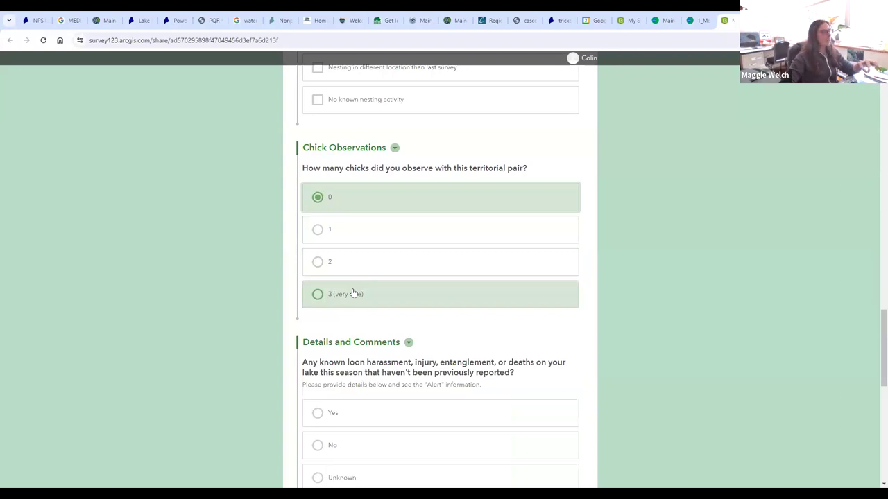
pyautogui.click(317, 230)
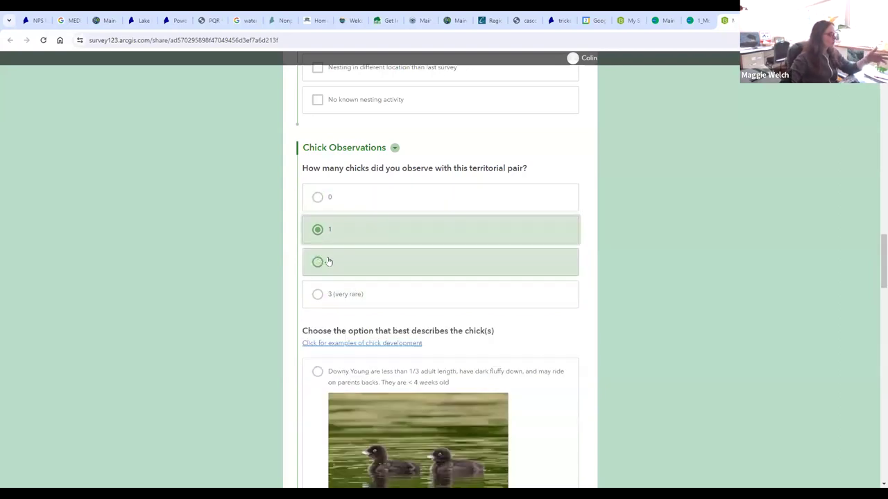
# Step: Examine the Downy, Small and Large Young descriptions and the instructions for marking the chick's geographic location
pyautogui.scroll(-2, 502, 247)
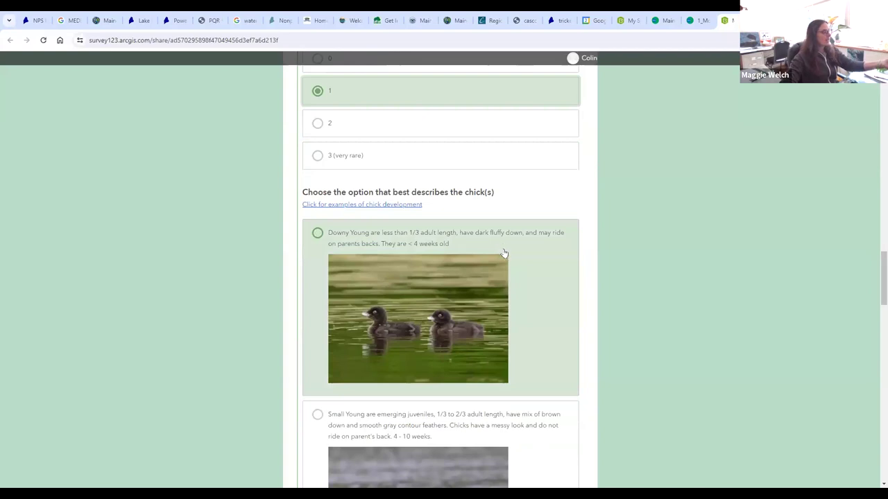
pyautogui.scroll(-1, 515, 264)
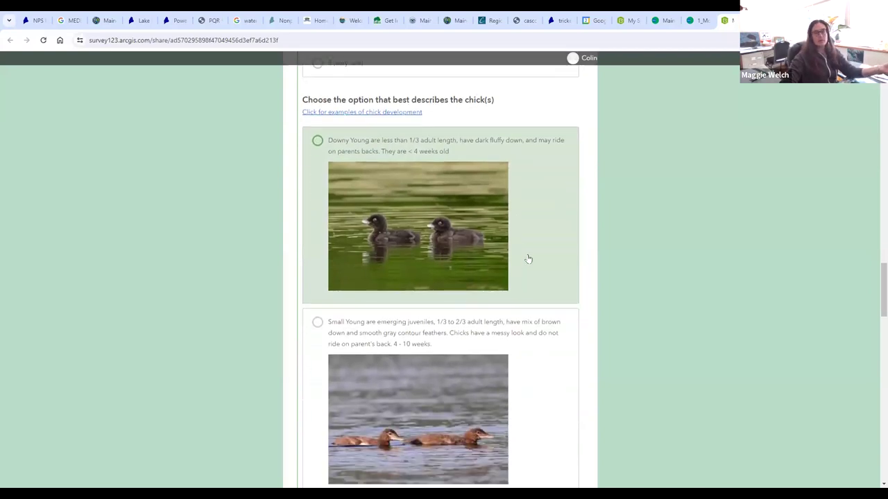
pyautogui.scroll(-1, 474, 249)
pyautogui.scroll(-3, 500, 254)
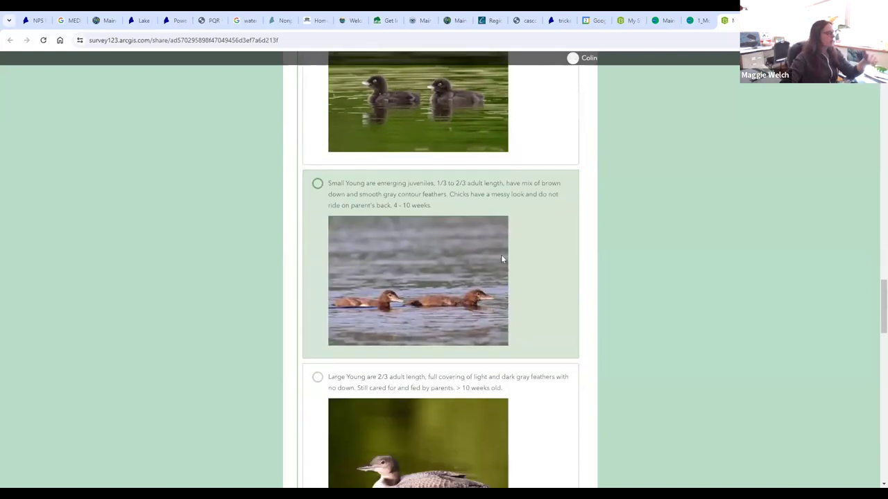
pyautogui.scroll(-3, 493, 240)
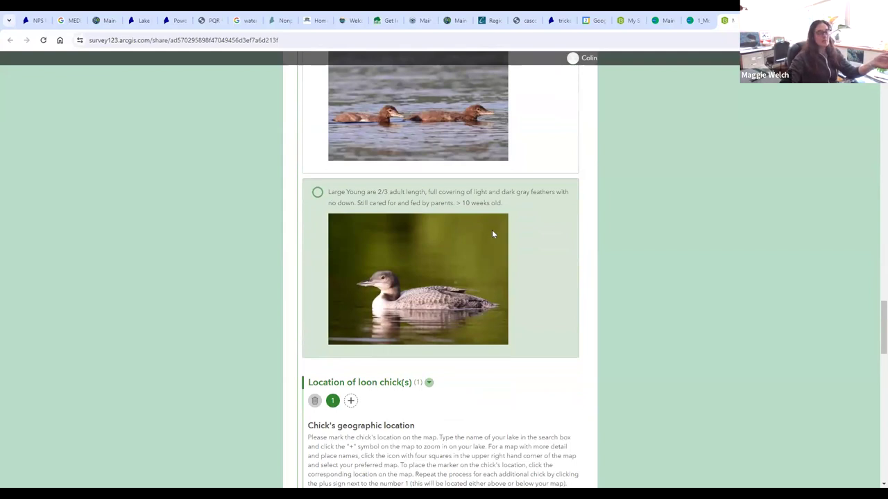
pyautogui.scroll(-1, 581, 228)
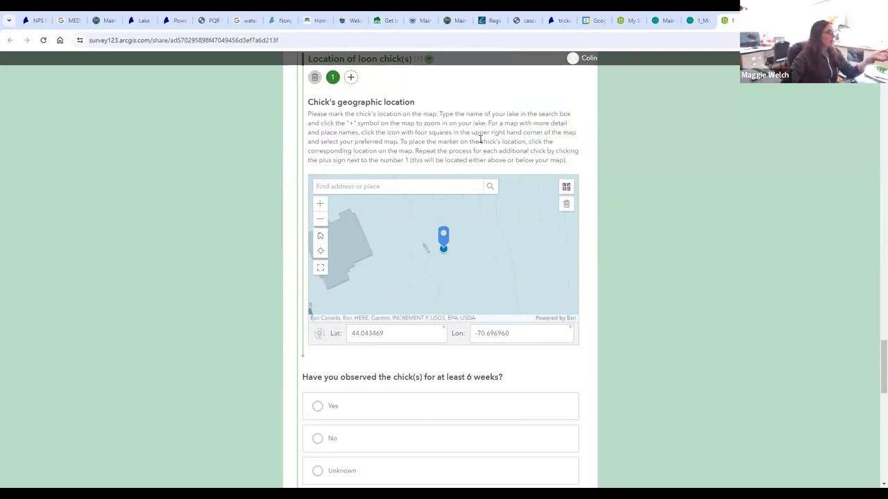
pyautogui.scroll(2, 446, 143)
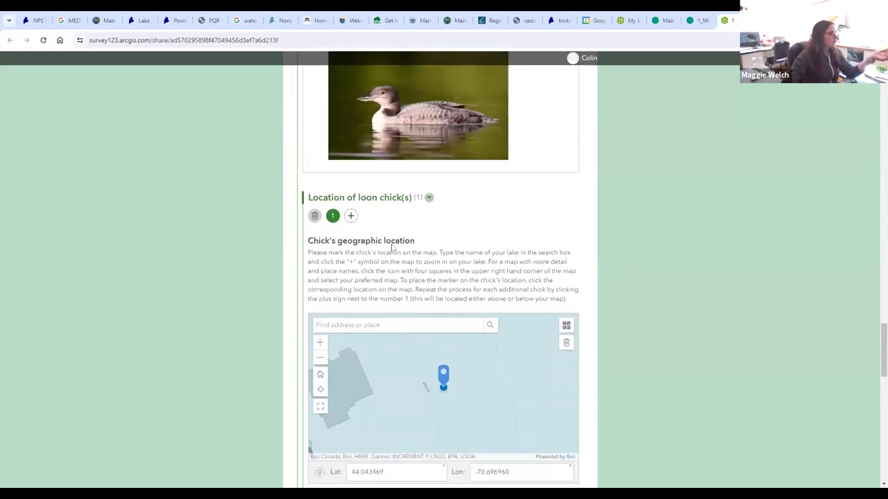
pyautogui.scroll(-1, 547, 242)
pyautogui.scroll(-2, 514, 229)
# Step: Clear the selected answers about how many adult loons were observed in the survey area
pyautogui.scroll(12, 513, 231)
pyautogui.scroll(20, 480, 235)
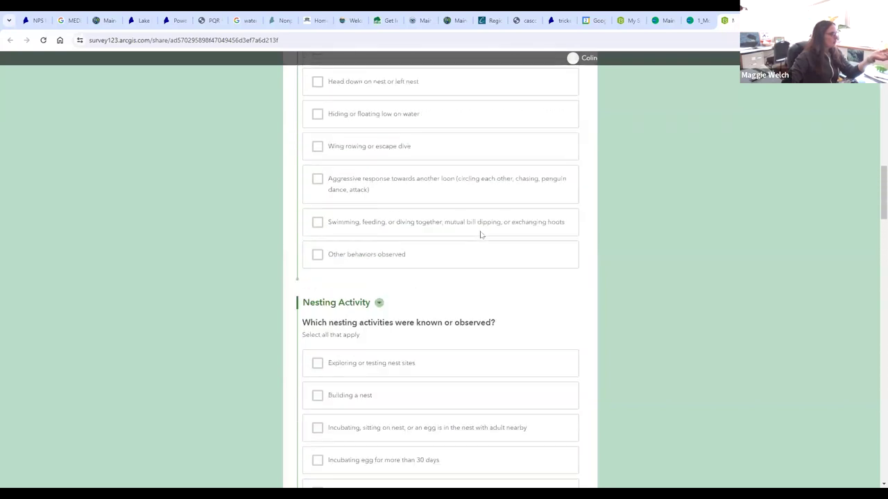
pyautogui.scroll(-6, 466, 223)
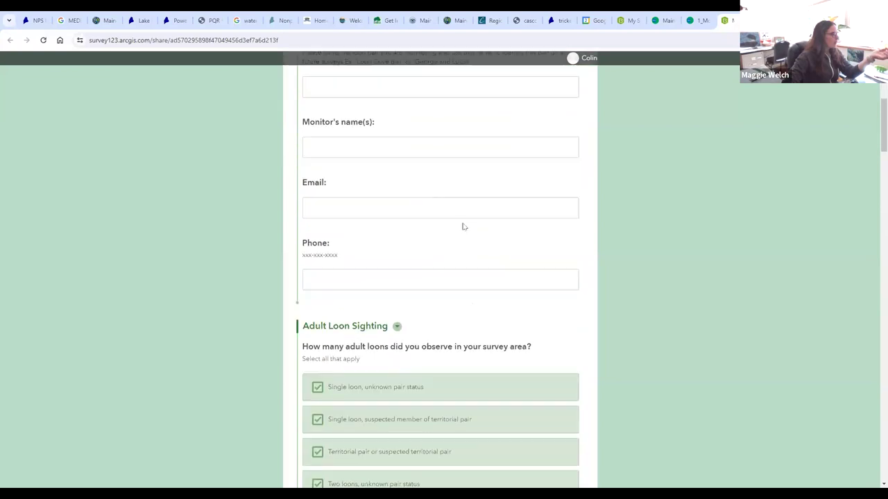
pyautogui.click(318, 203)
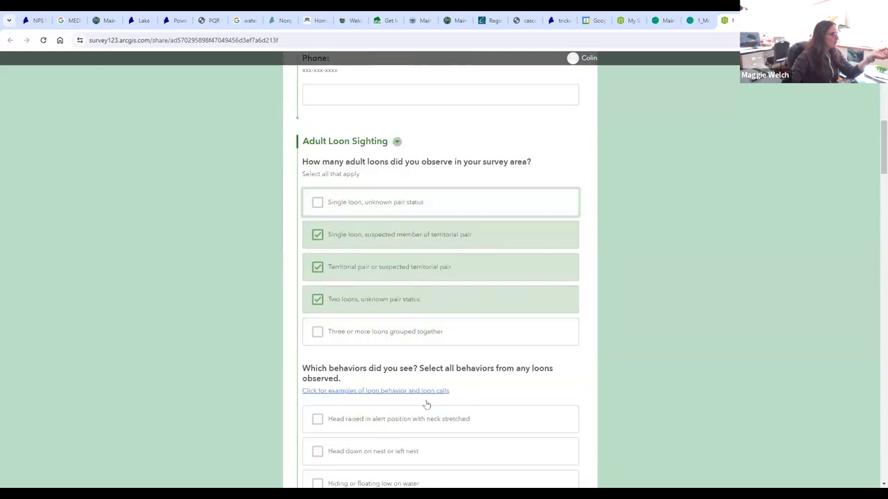
pyautogui.scroll(-1, 485, 402)
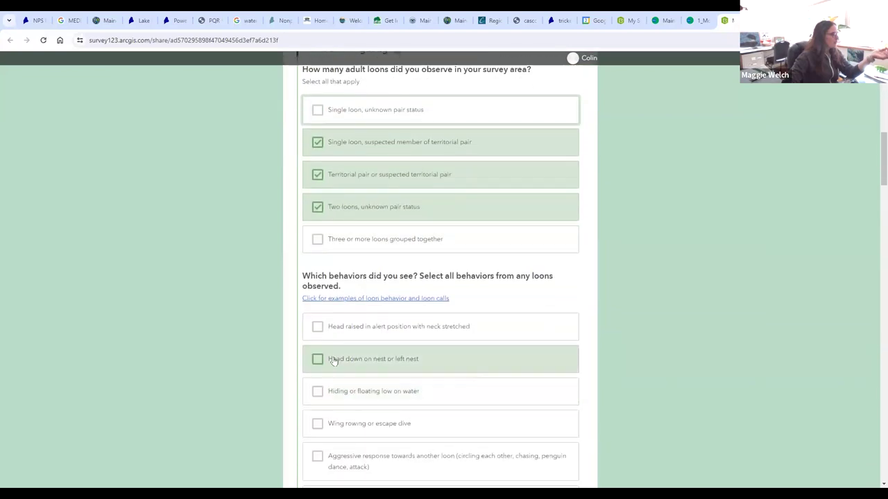
pyautogui.click(318, 142)
pyautogui.click(318, 174)
pyautogui.click(317, 207)
# Step: Search the chick location map using the current location
pyautogui.scroll(-1, 403, 247)
pyautogui.scroll(-15, 403, 247)
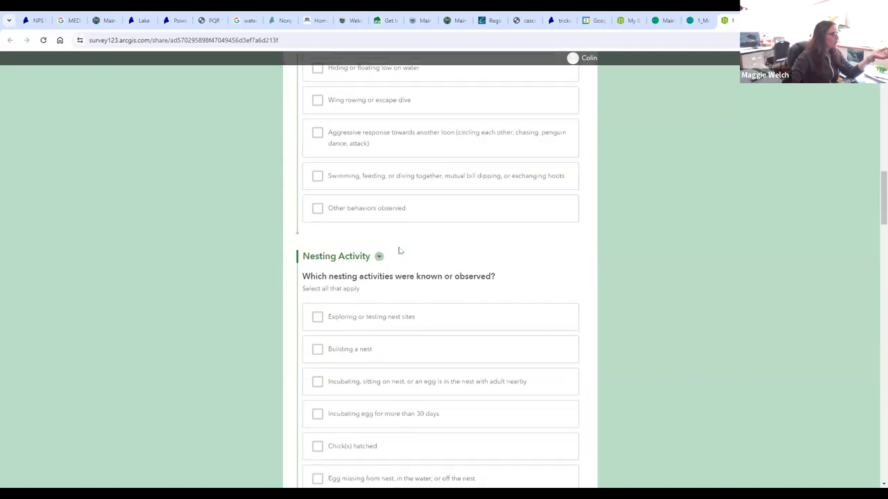
pyautogui.scroll(-5, 419, 236)
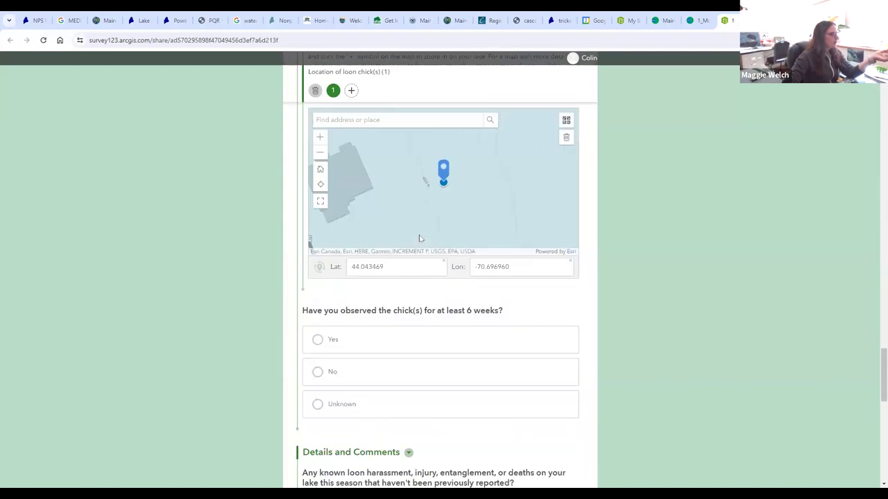
pyautogui.scroll(1, 461, 178)
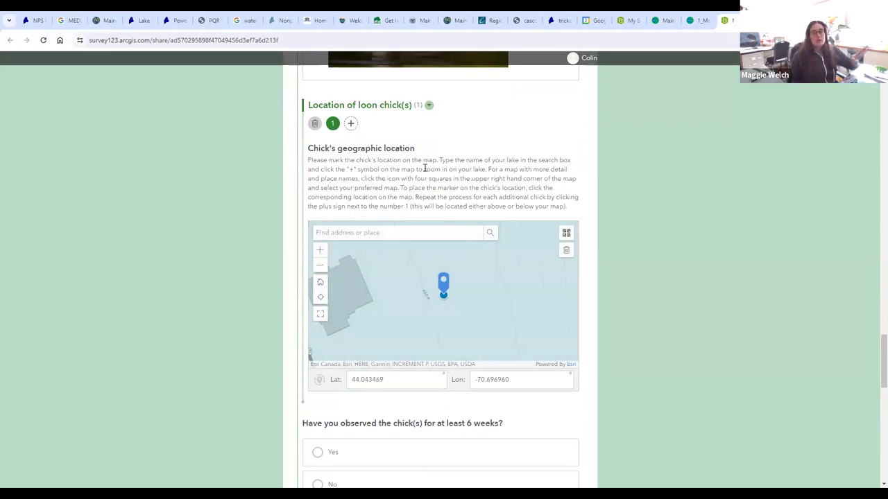
pyautogui.click(350, 125)
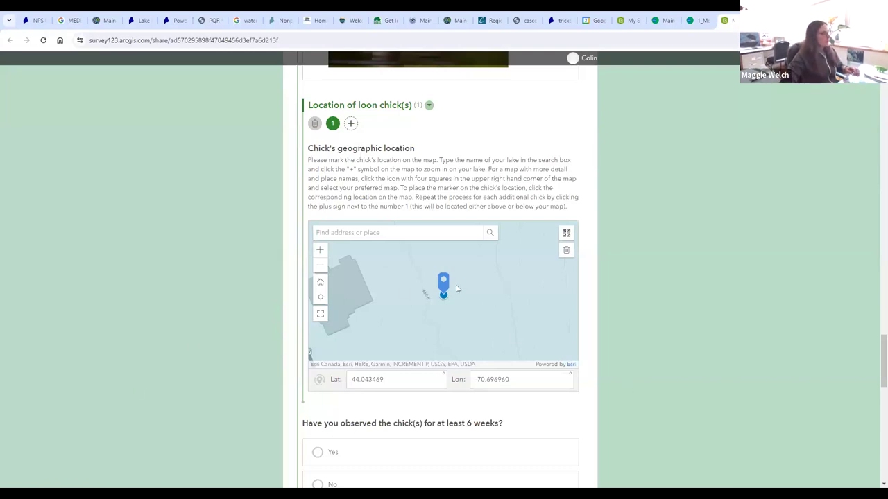
pyautogui.click(399, 235)
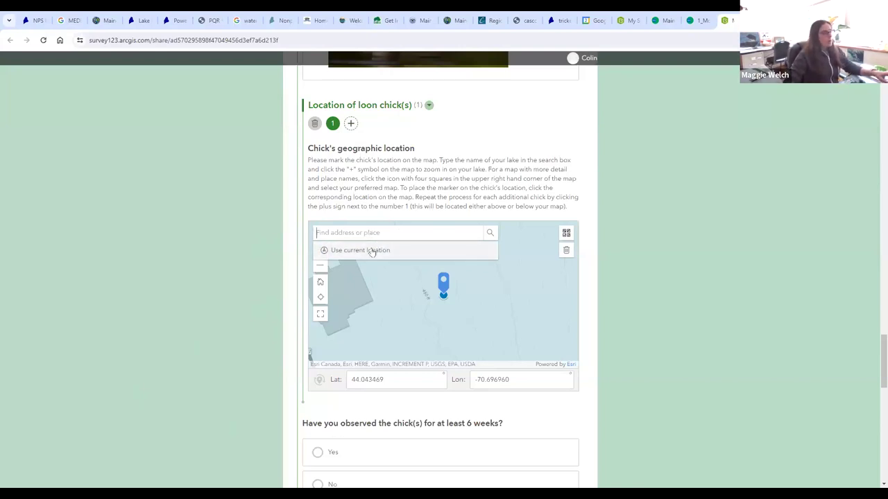
pyautogui.click(354, 251)
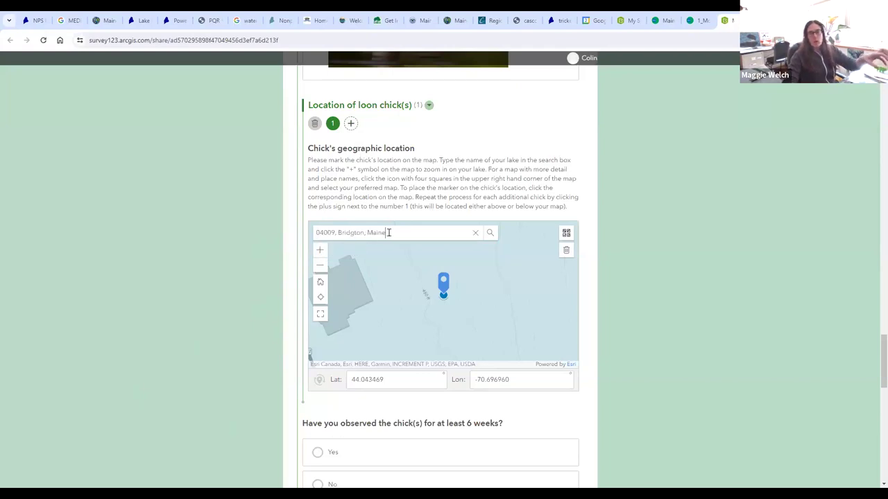
# Step: Search the chick location map for "highland lake, bridgton, maine" and focus the map on the lake
pyautogui.moveTo(394, 233); pyautogui.dragTo(299, 242)
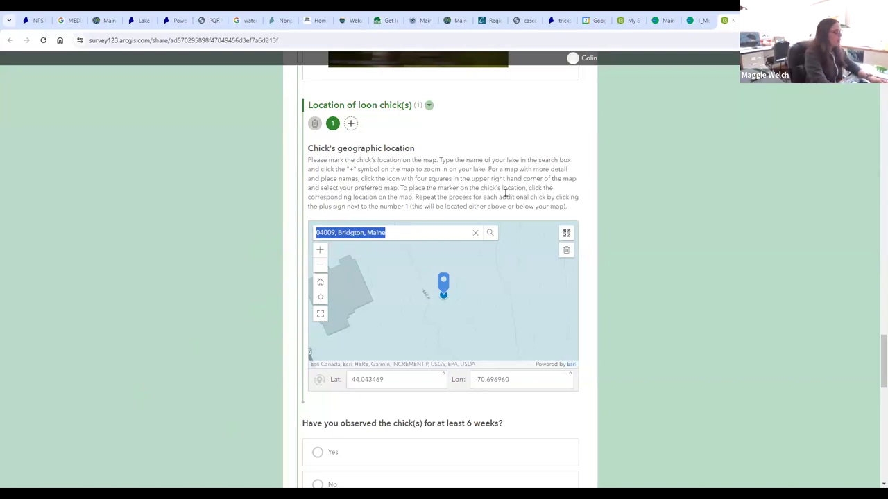
pyautogui.write('h')
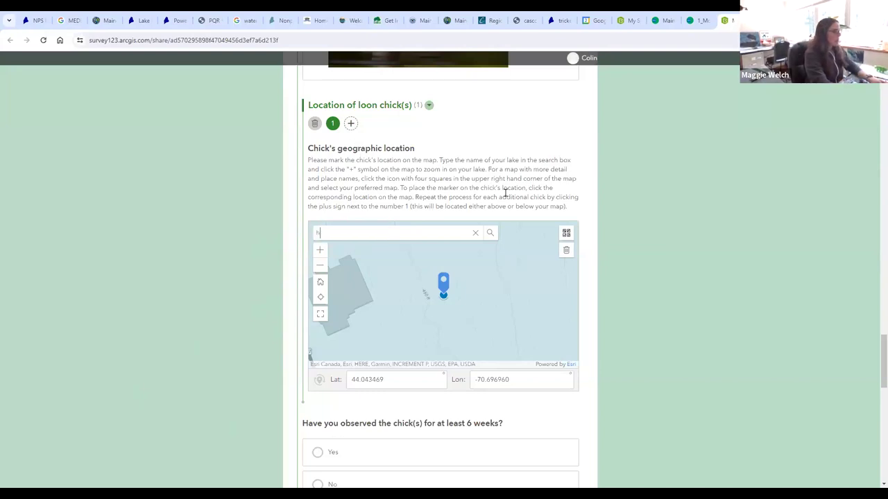
pyautogui.write('ighland lake, bridgton, maine')
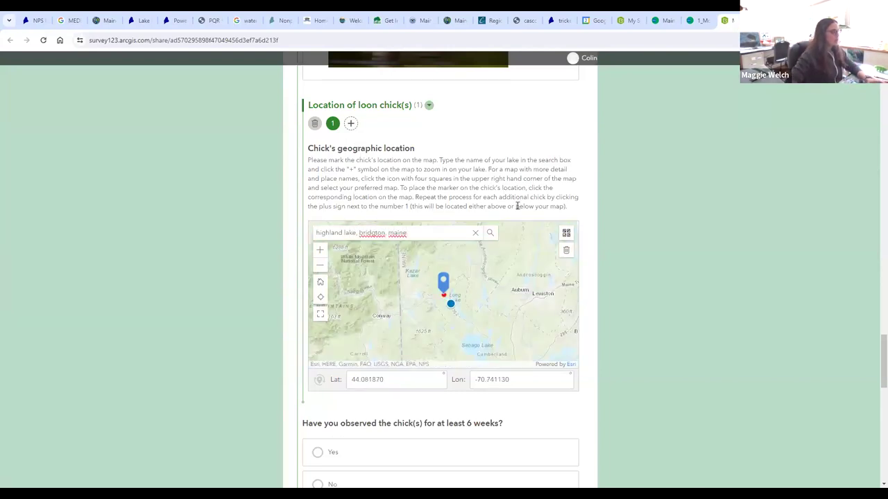
pyautogui.scroll(3, 446, 311)
pyautogui.scroll(-3, 450, 305)
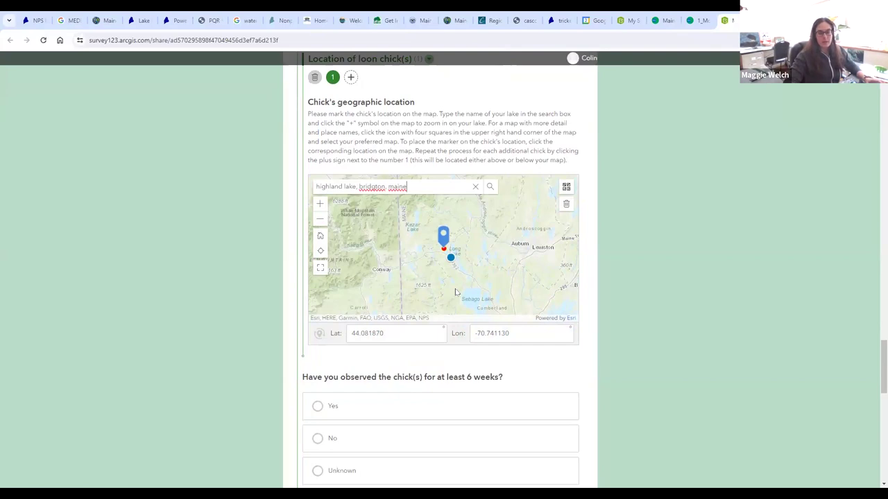
pyautogui.scroll(3, 455, 292)
pyautogui.scroll(-2, 478, 276)
pyautogui.scroll(-1, 509, 266)
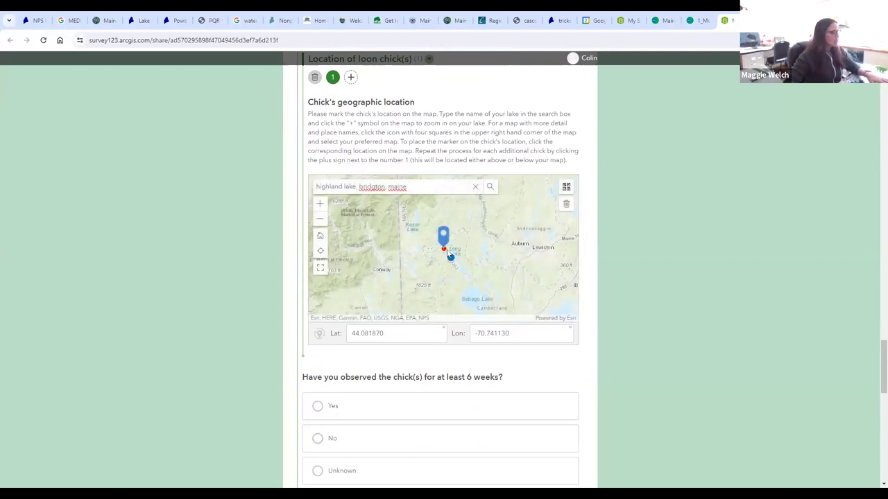
pyautogui.scroll(4, 446, 256)
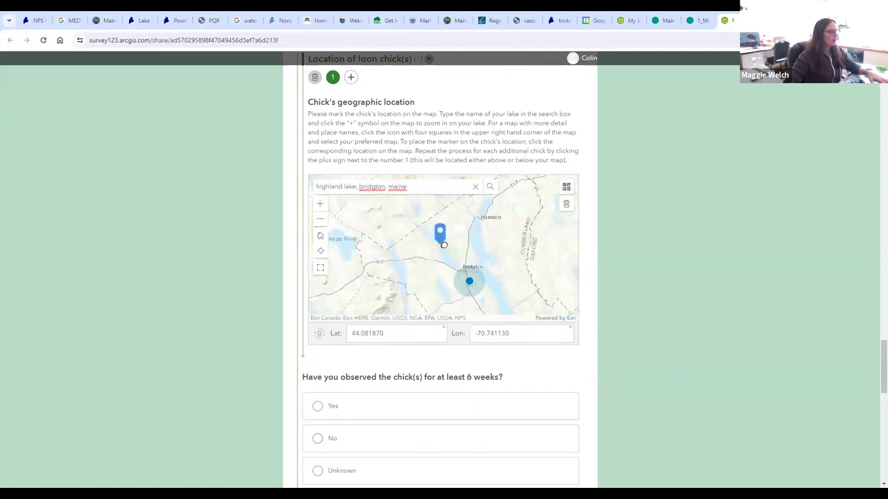
pyautogui.scroll(2, 437, 254)
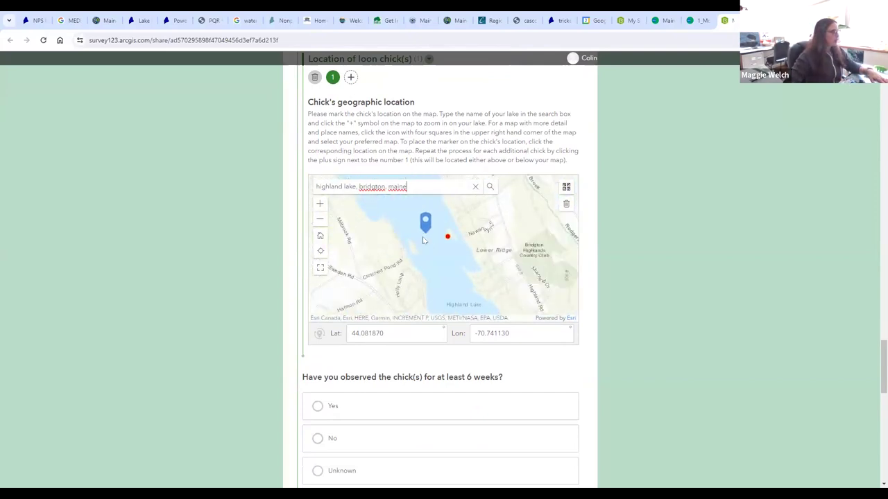
pyautogui.scroll(2, 427, 246)
pyautogui.hotkey('ctrl', '-')
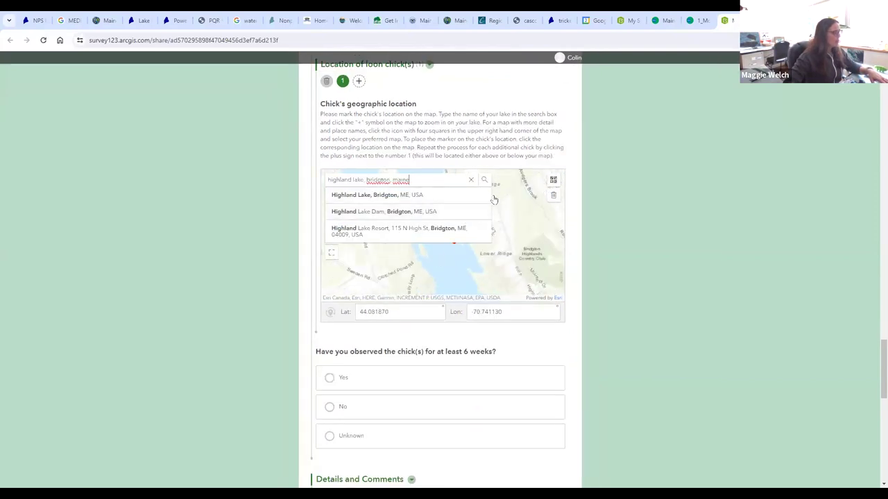
pyautogui.press('Return')
pyautogui.click(516, 207)
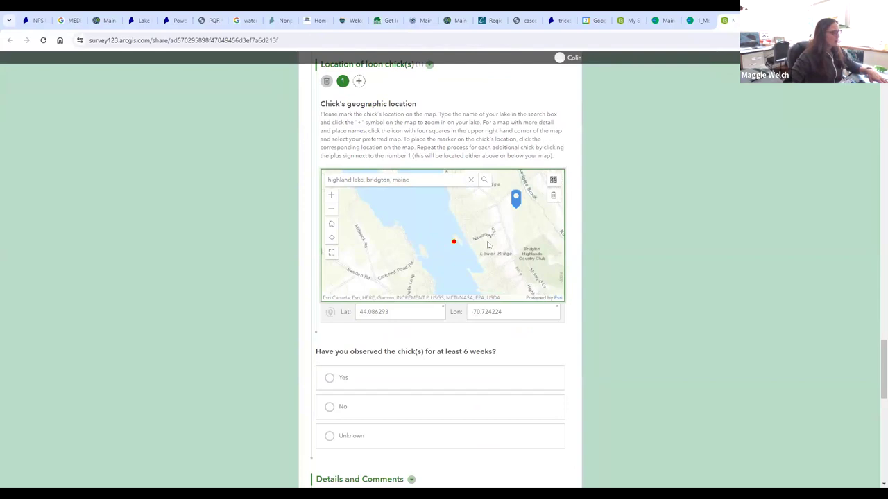
# Step: Change the chick location map's basemap to Imagery Hybrid
pyautogui.click(553, 182)
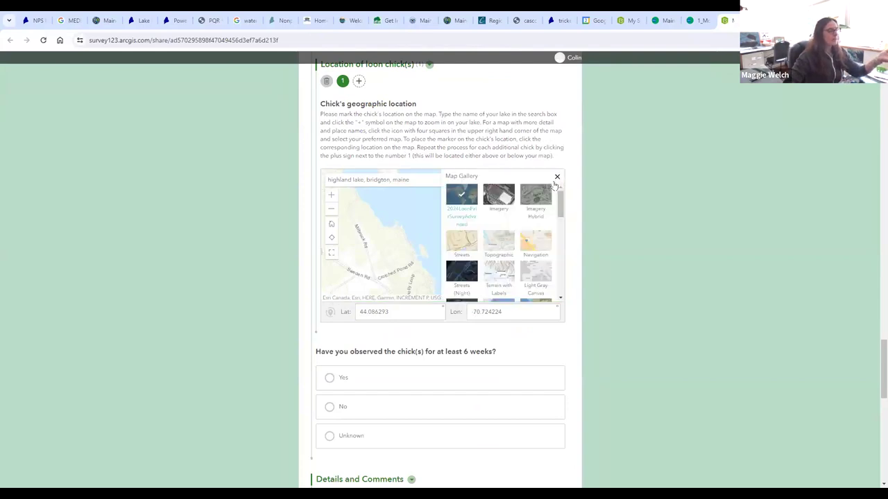
pyautogui.click(402, 231)
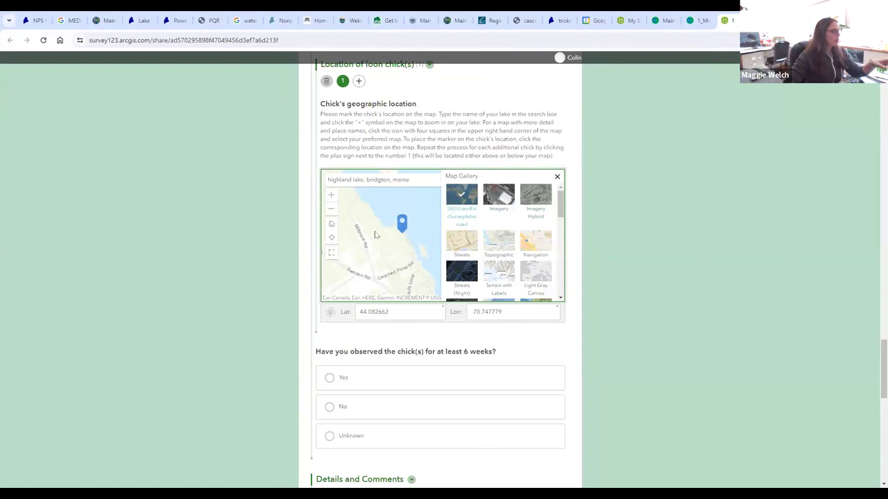
pyautogui.click(462, 199)
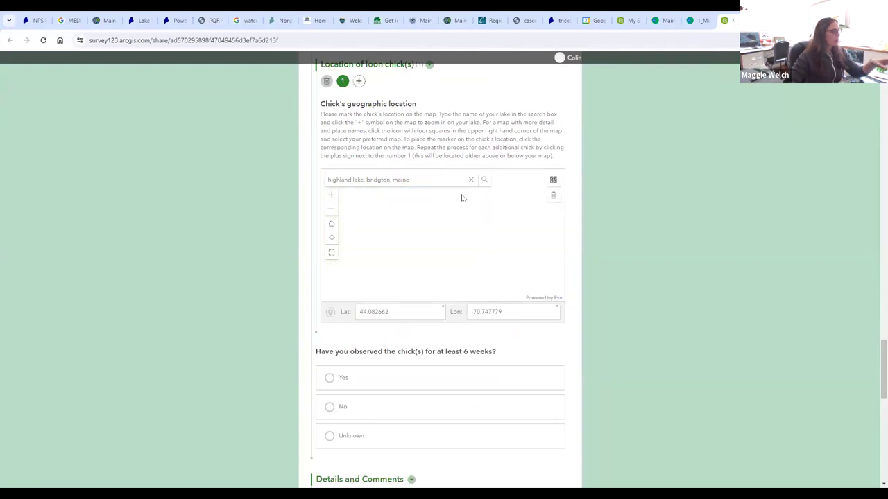
pyautogui.click(553, 181)
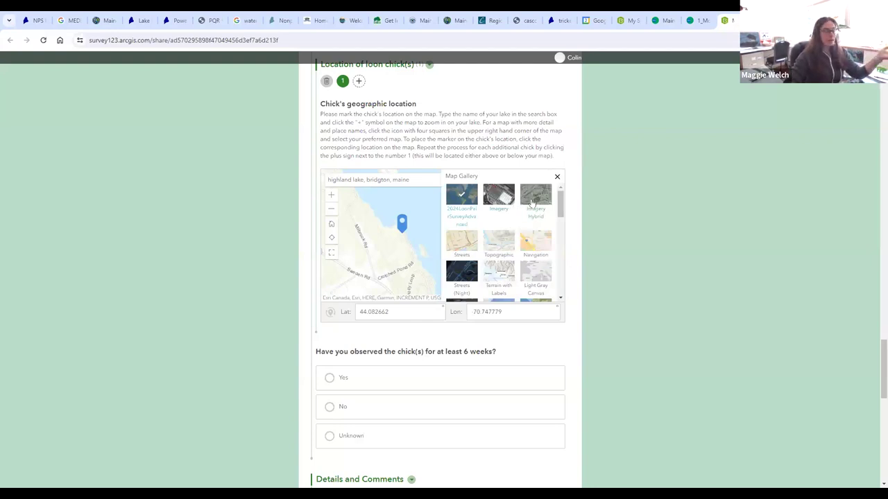
pyautogui.click(534, 198)
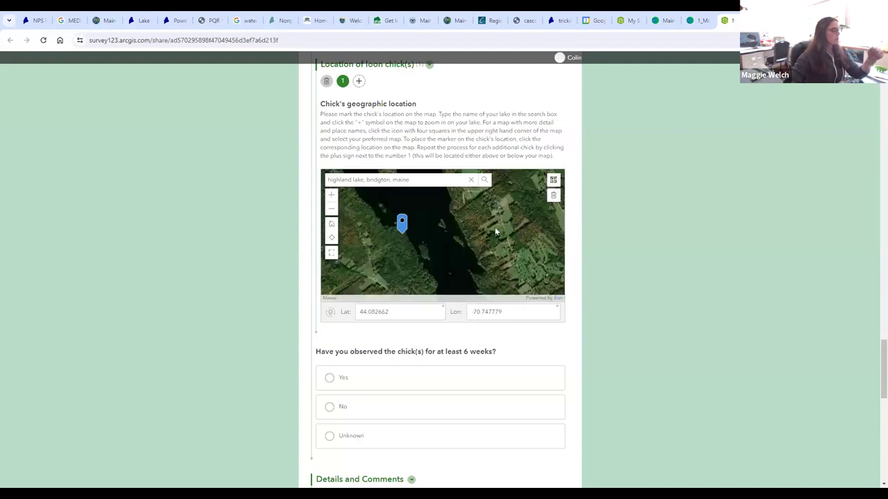
# Step: Mark the first chick's location on the open water of Highland Lake, at about latitude 44.0824 and longitude -70.7402
pyautogui.click(442, 241)
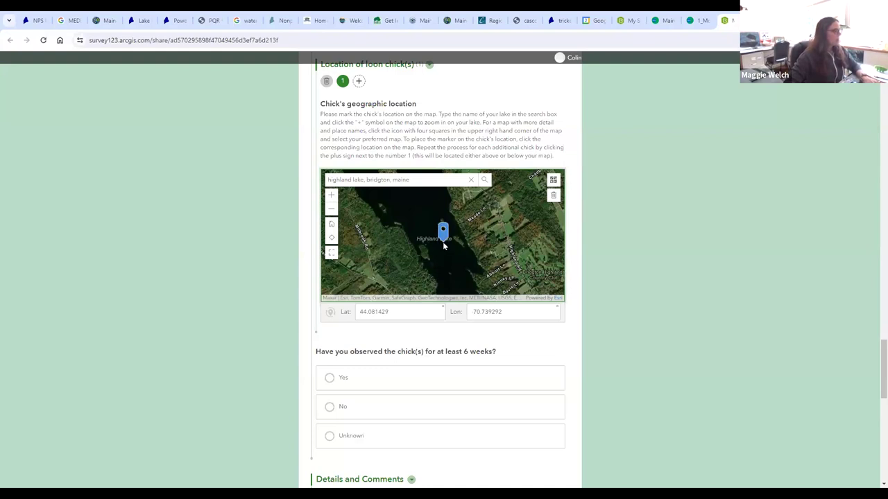
pyautogui.scroll(3, 443, 247)
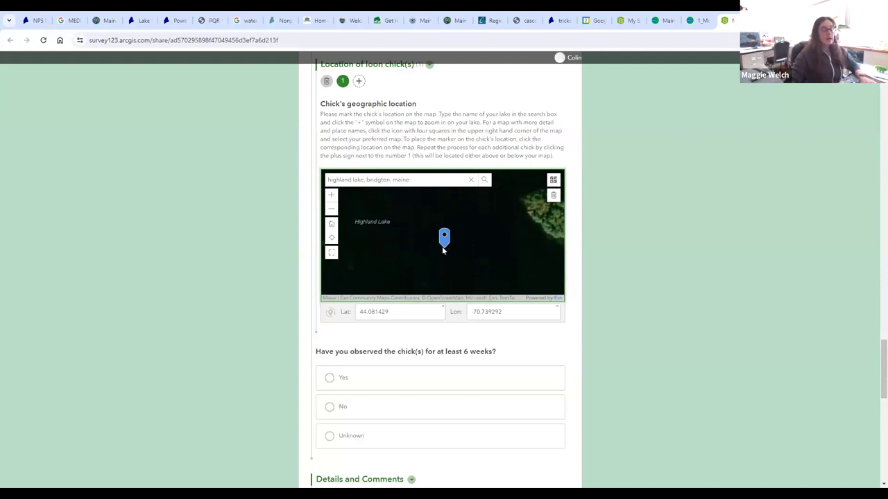
pyautogui.click(470, 229)
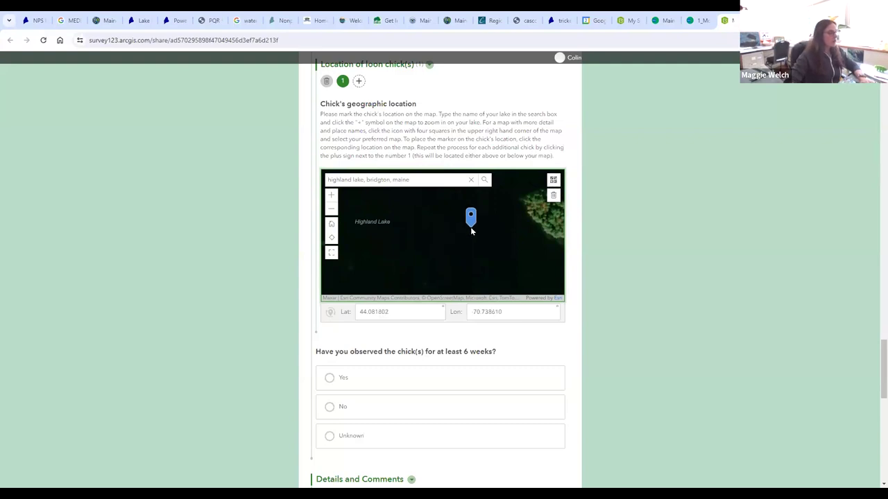
pyautogui.moveTo(471, 231)
pyautogui.mouseDown()
pyautogui.moveTo(420, 259)
pyautogui.moveTo(463, 256)
pyautogui.mouseUp()
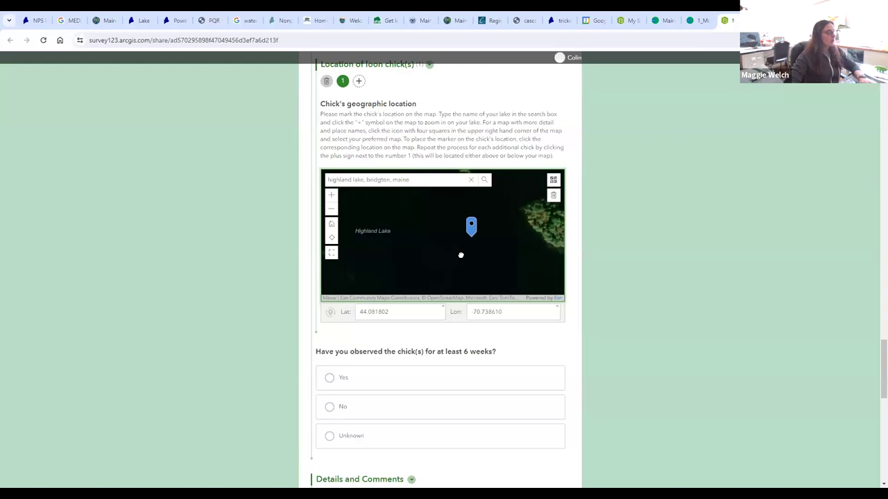
pyautogui.moveTo(533, 229)
pyautogui.mouseDown()
pyautogui.moveTo(493, 262)
pyautogui.moveTo(427, 275)
pyautogui.mouseUp()
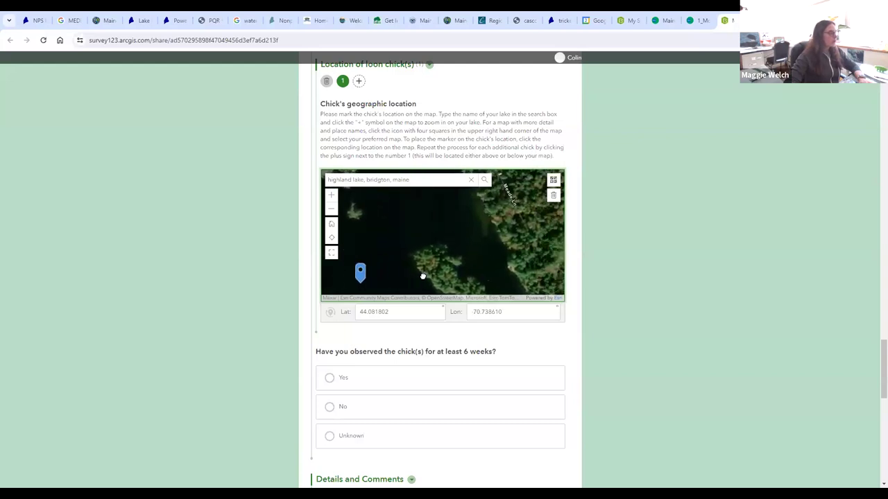
pyautogui.click(444, 223)
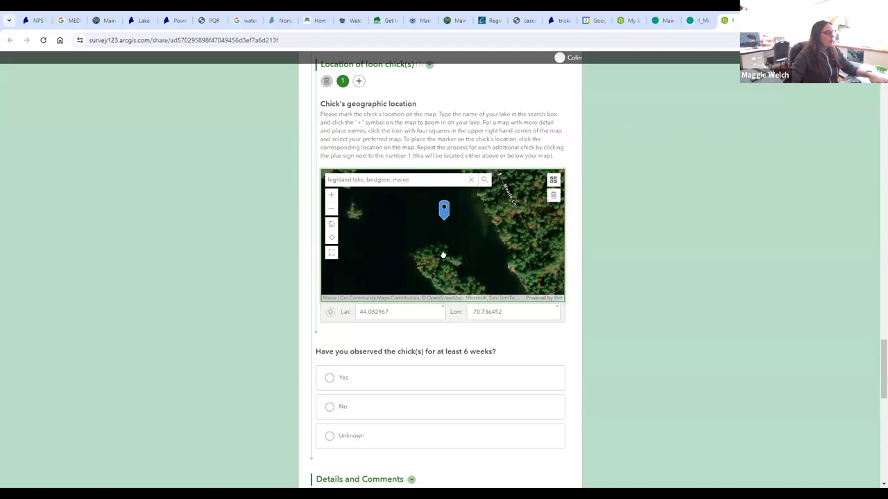
pyautogui.scroll(2, 433, 260)
pyautogui.click(416, 243)
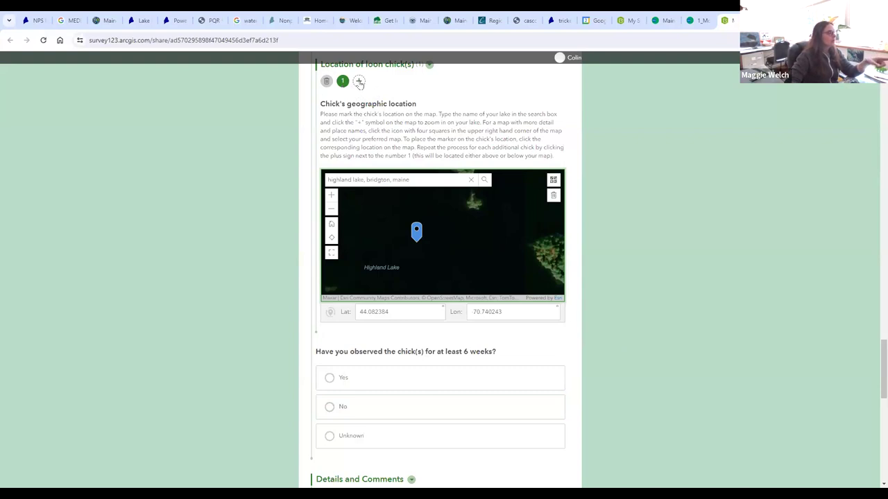
# Step: Add a second chick location entry and search its map for "highland lake, Bridgton maine"
pyautogui.click(359, 82)
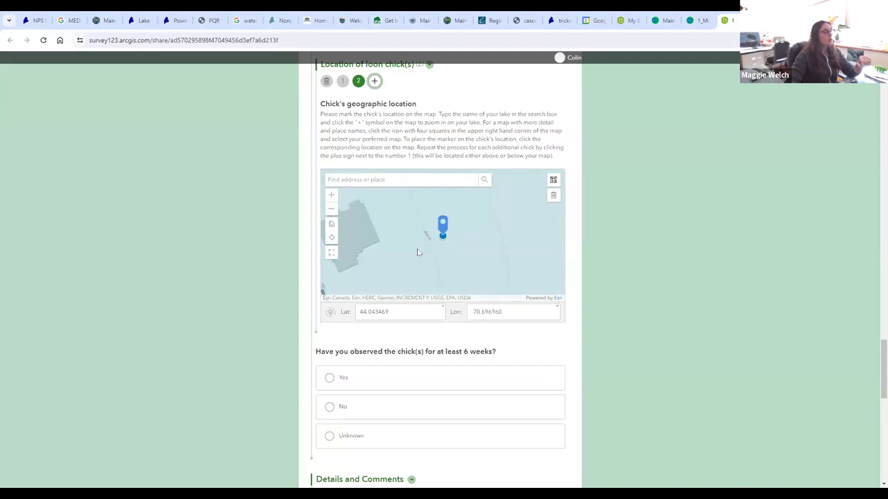
pyautogui.click(430, 180)
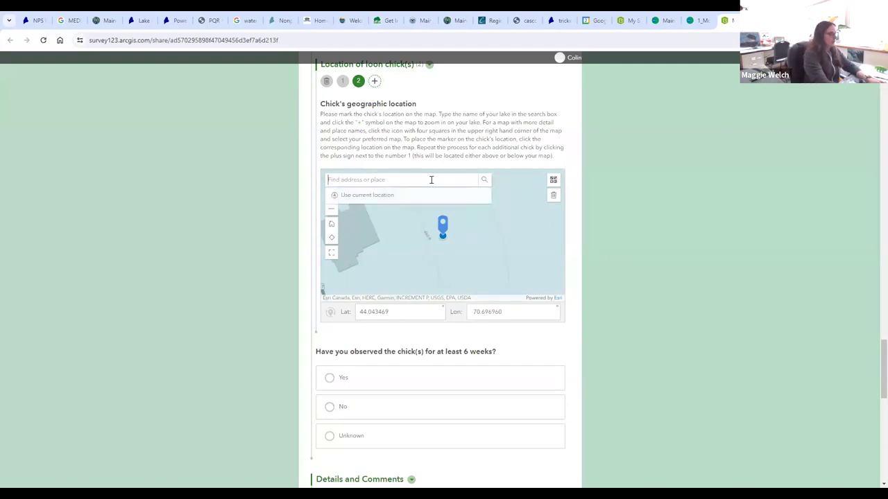
pyautogui.write('highland lake, Bridton')
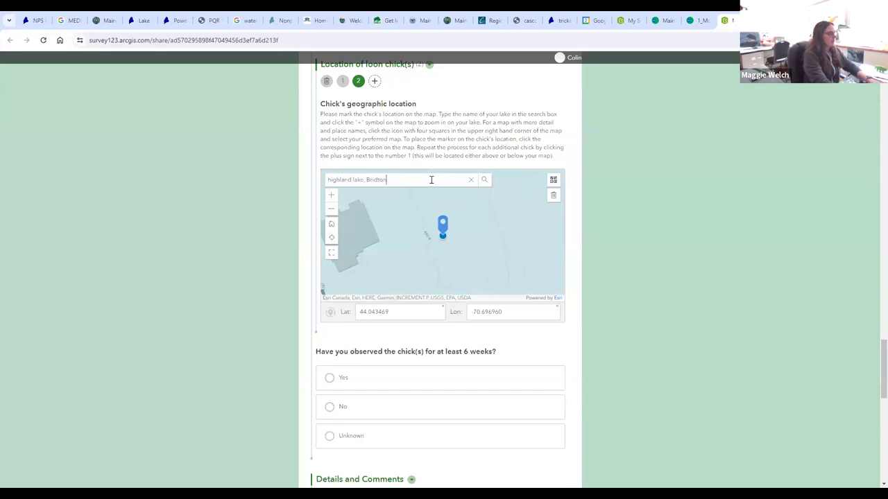
pyautogui.press('BackSpace')
pyautogui.press('BackSpace')
pyautogui.press('BackSpace')
pyautogui.write('gton maine')
pyautogui.press('Return')
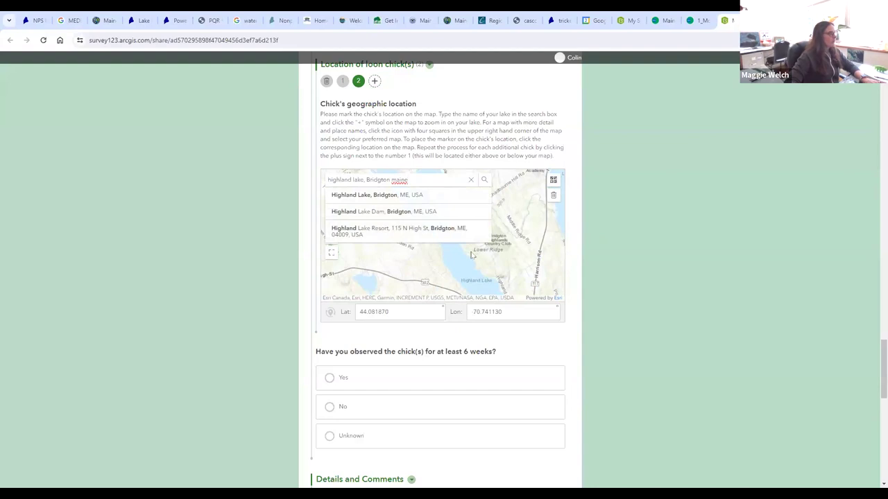
# Step: Mark the second chick's location on Highland Lake at about latitude 44.0835 and longitude -70.7405
pyautogui.click(448, 263)
pyautogui.click(448, 263)
pyautogui.click(451, 206)
# Step: Submit the loon pair survey with the additional comments left blank
pyautogui.scroll(-3, 565, 252)
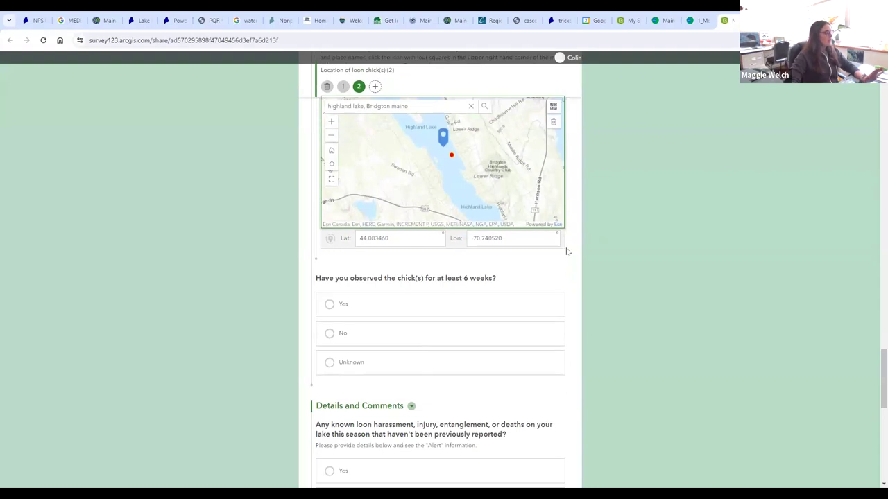
pyautogui.scroll(-5, 573, 257)
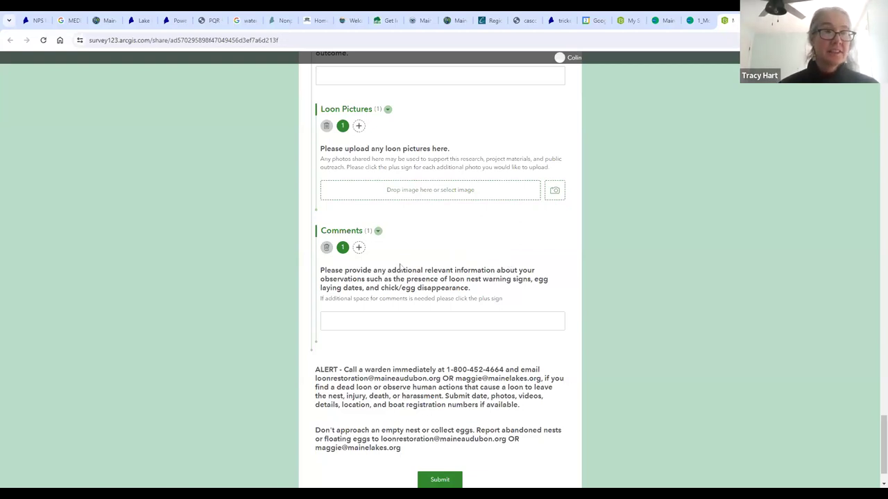
pyautogui.click(380, 318)
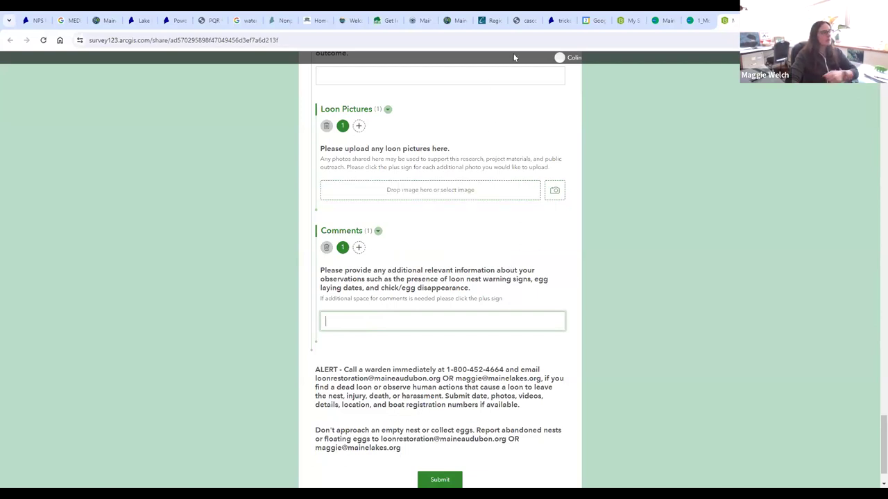
pyautogui.scroll(-2, 475, 370)
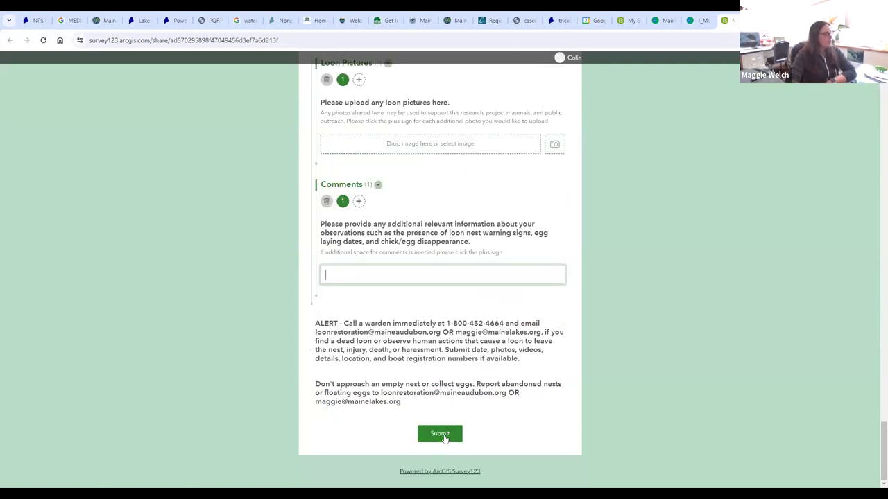
pyautogui.click(441, 433)
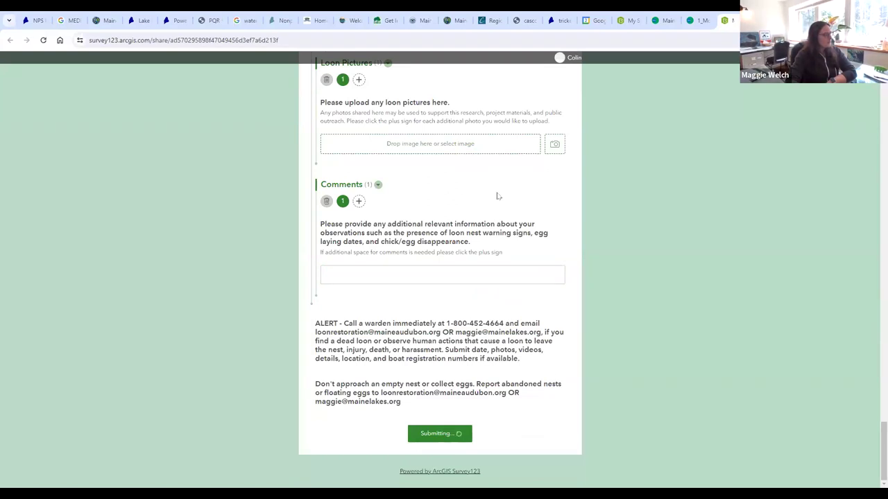